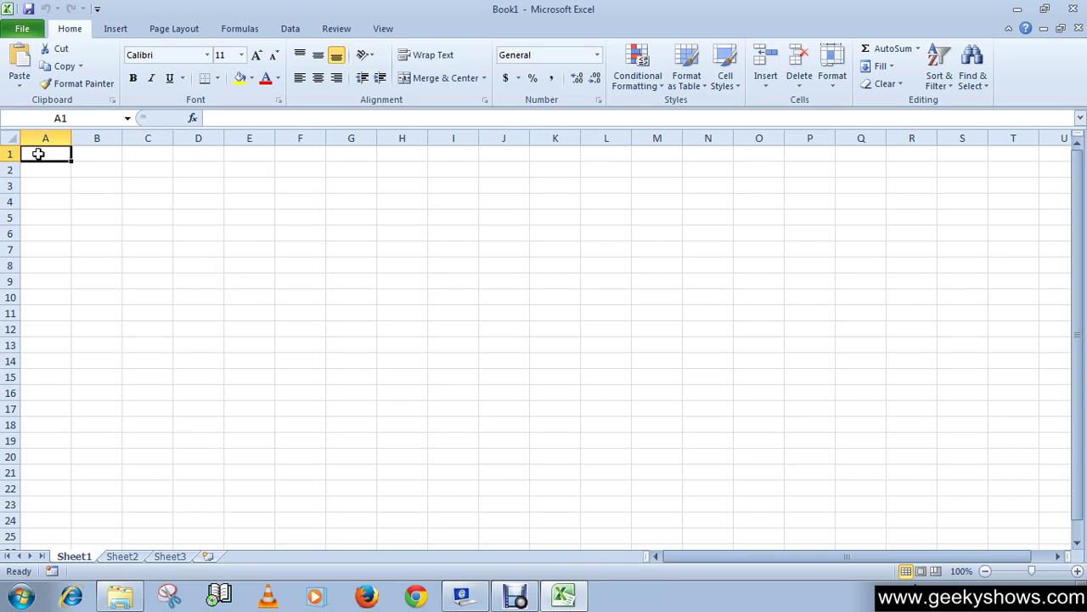
{"action": "left_click", "coordinate": [161, 218]}
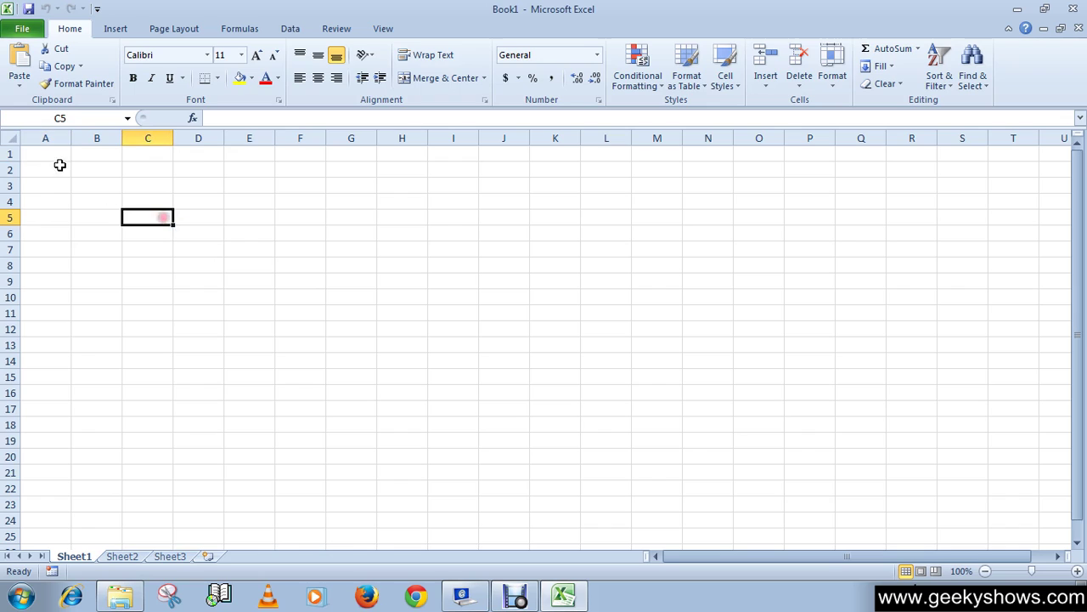
{"action": "left_click", "coordinate": [53, 155]}
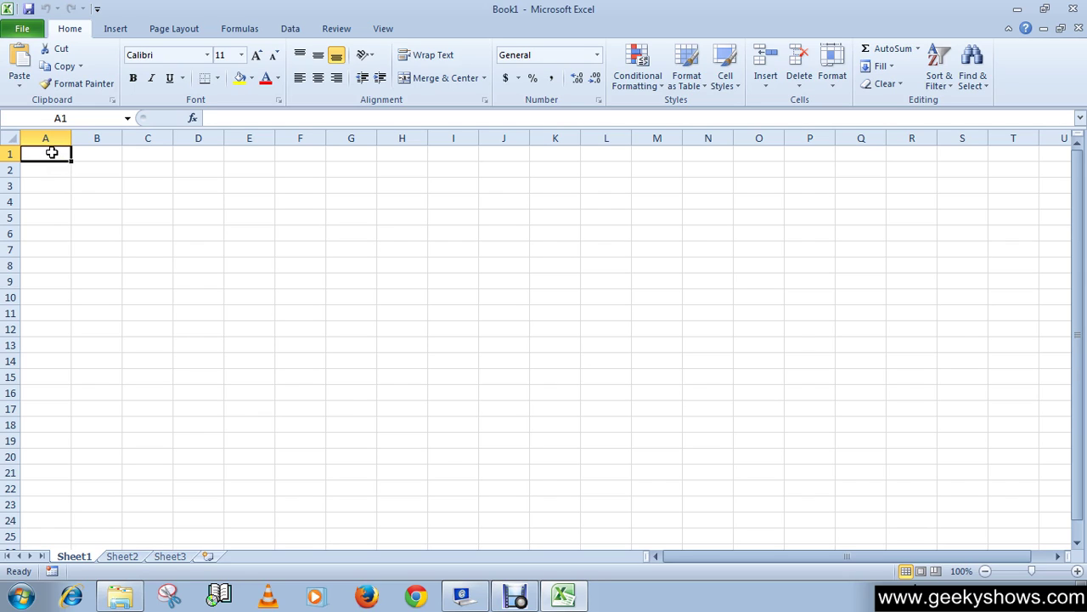
{"action": "left_click", "coordinate": [51, 153]}
{"action": "key", "text": "F8"}
{"action": "key", "text": "Down"}
{"action": "key", "text": "Down"}
{"action": "key", "text": "Down"}
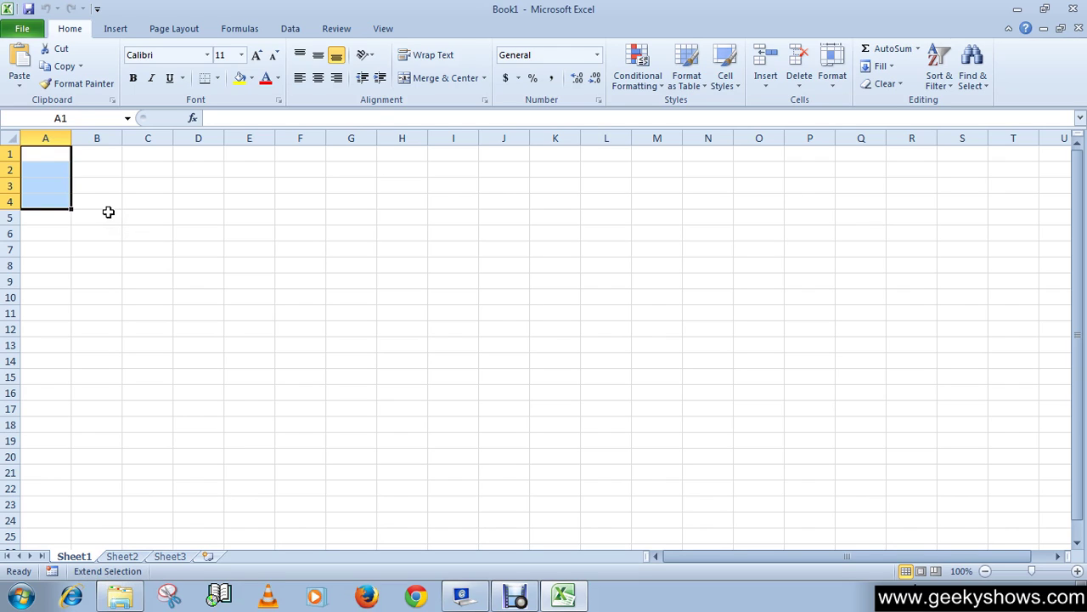
{"action": "key", "text": "Down"}
{"action": "key", "text": "Right"}
{"action": "key", "text": "Right"}
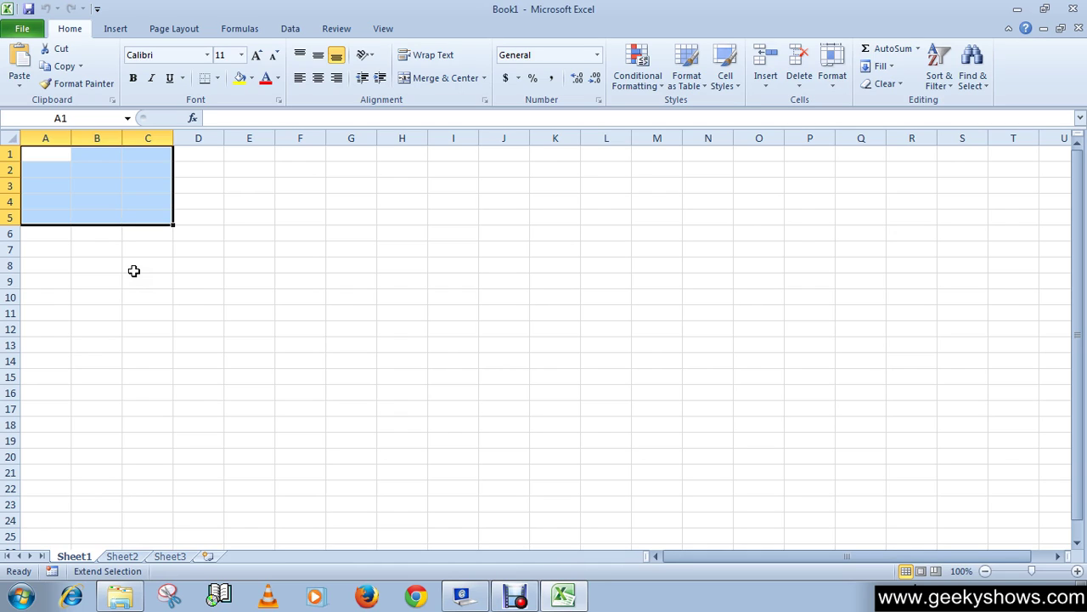
{"action": "key", "text": "F8"}
{"action": "key", "text": "Right"}
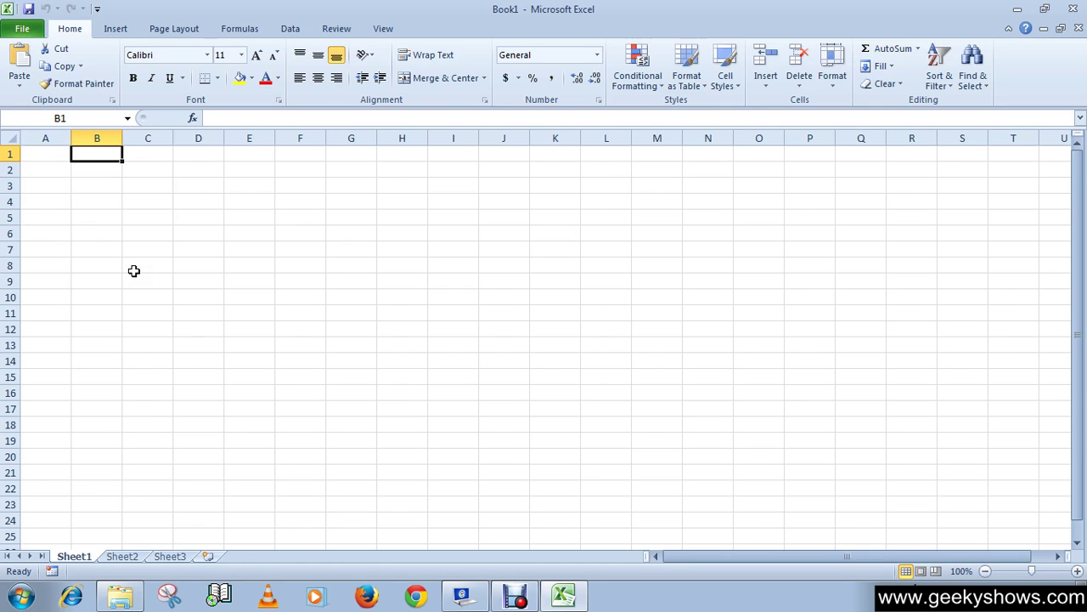
{"action": "key", "text": "Down"}
{"action": "key", "text": "Left"}
{"action": "key", "text": "Up"}
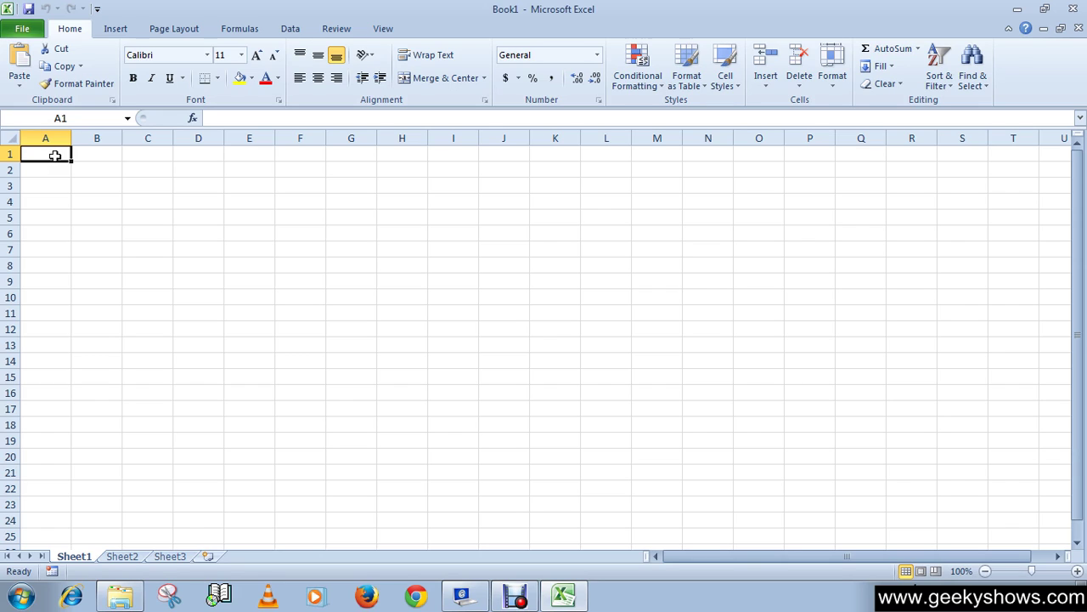
{"action": "left_click", "coordinate": [53, 155]}
{"action": "mouse_move", "coordinate": [54, 155]}
{"action": "left_mouse_down"}
{"action": "mouse_move", "coordinate": [84, 212]}
{"action": "mouse_move", "coordinate": [136, 223]}
{"action": "left_mouse_up"}
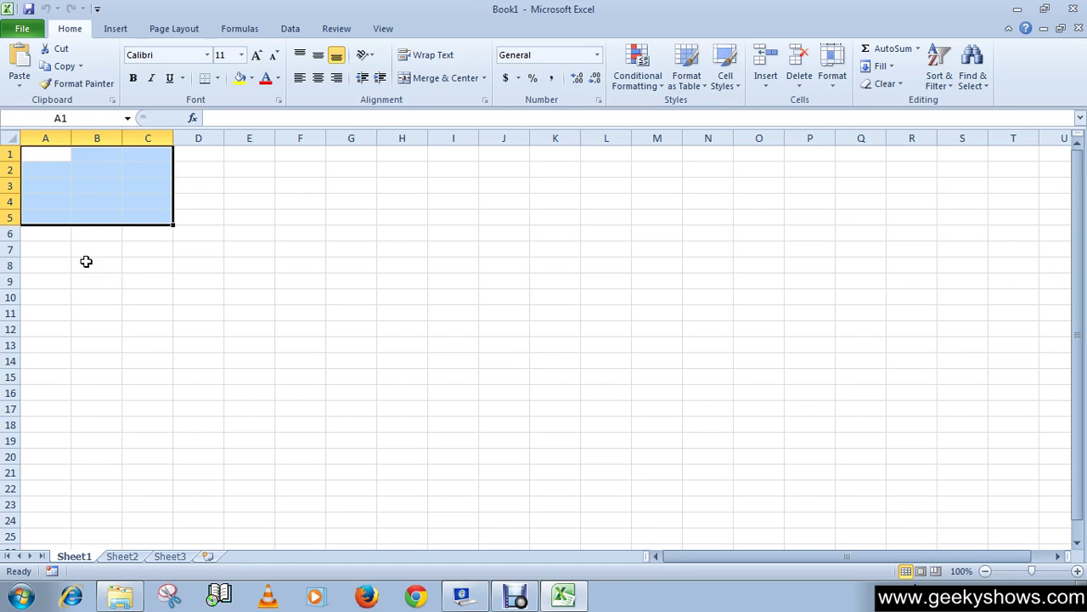
{"action": "left_click", "coordinate": [77, 248]}
{"action": "left_click", "coordinate": [52, 155]}
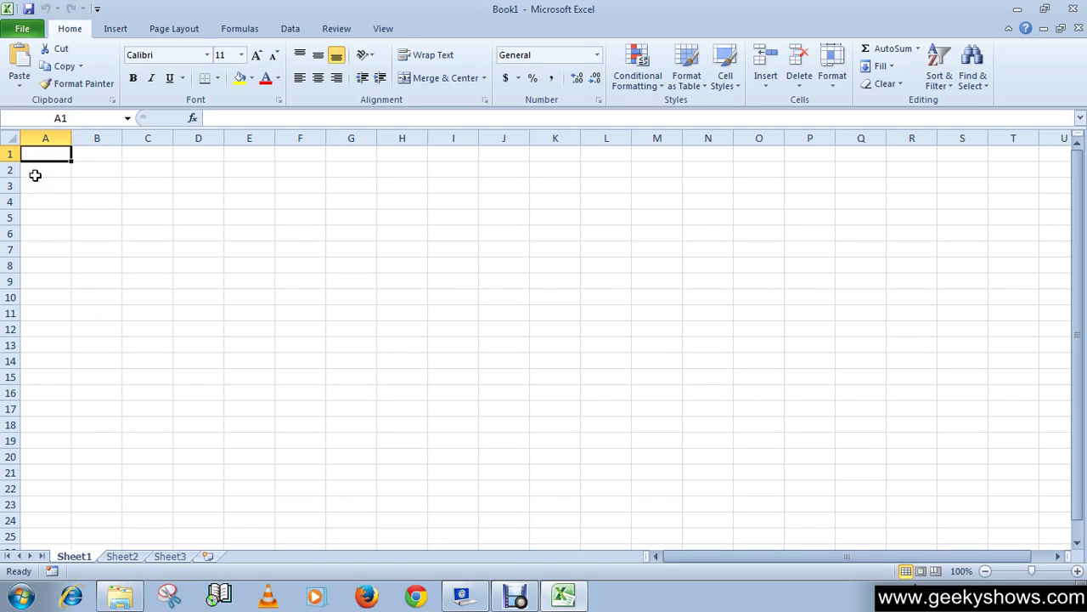
{"action": "left_click", "coordinate": [96, 186], "text": "ctrl"}
{"action": "left_click", "coordinate": [98, 218], "text": "ctrl"}
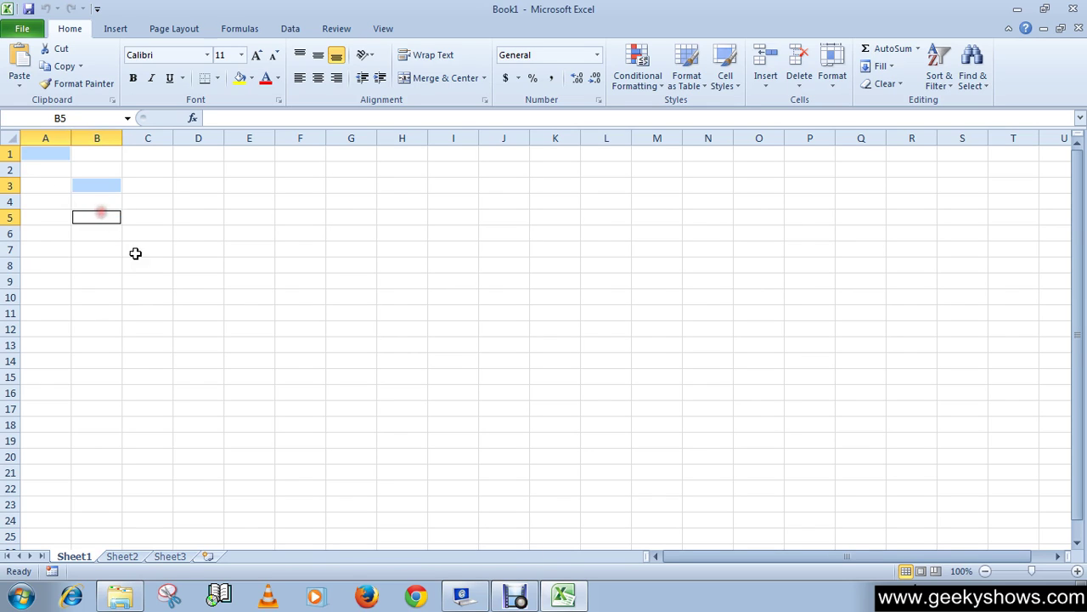
{"action": "left_click", "coordinate": [146, 249], "text": "ctrl"}
{"action": "left_click", "coordinate": [156, 203], "text": "ctrl"}
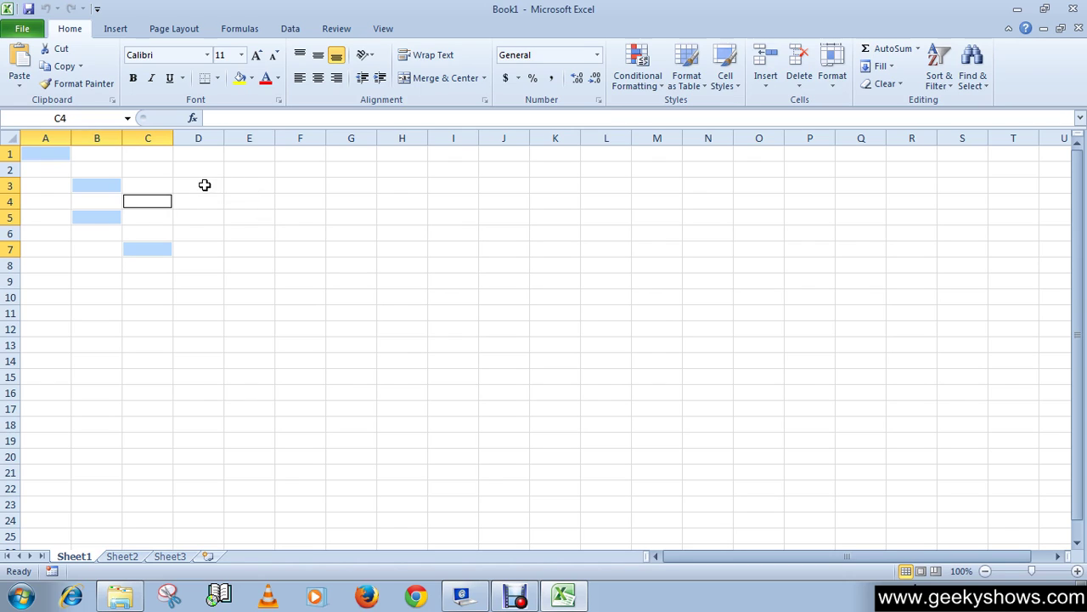
{"action": "mouse_move", "coordinate": [205, 184]}
{"action": "left_mouse_down"}
{"action": "mouse_move", "coordinate": [290, 274]}
{"action": "mouse_move", "coordinate": [308, 268]}
{"action": "left_mouse_up"}
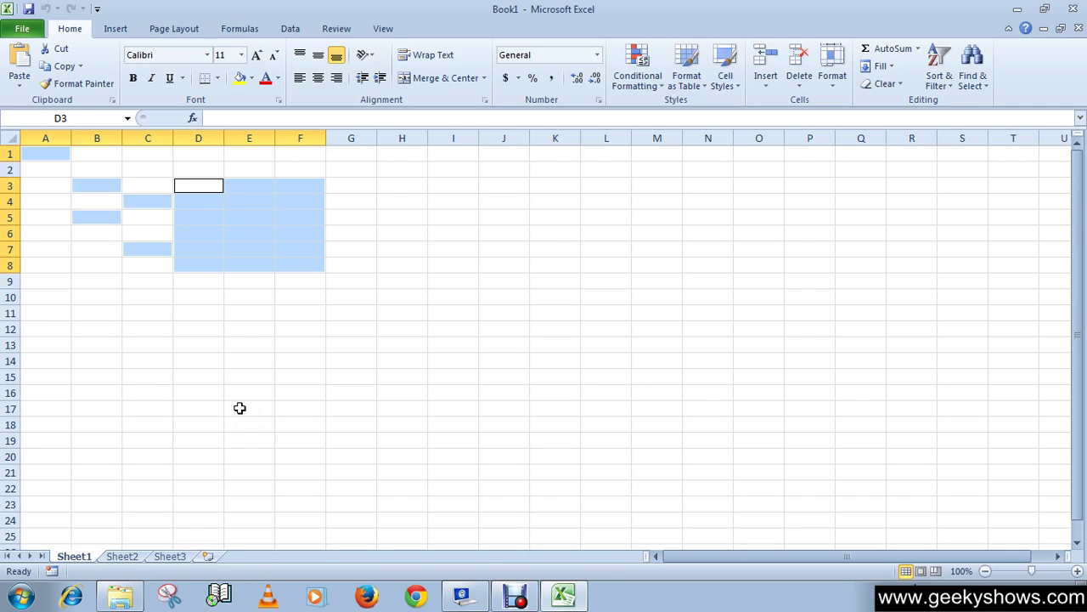
{"action": "left_click", "coordinate": [198, 333]}
{"action": "left_click", "coordinate": [57, 160]}
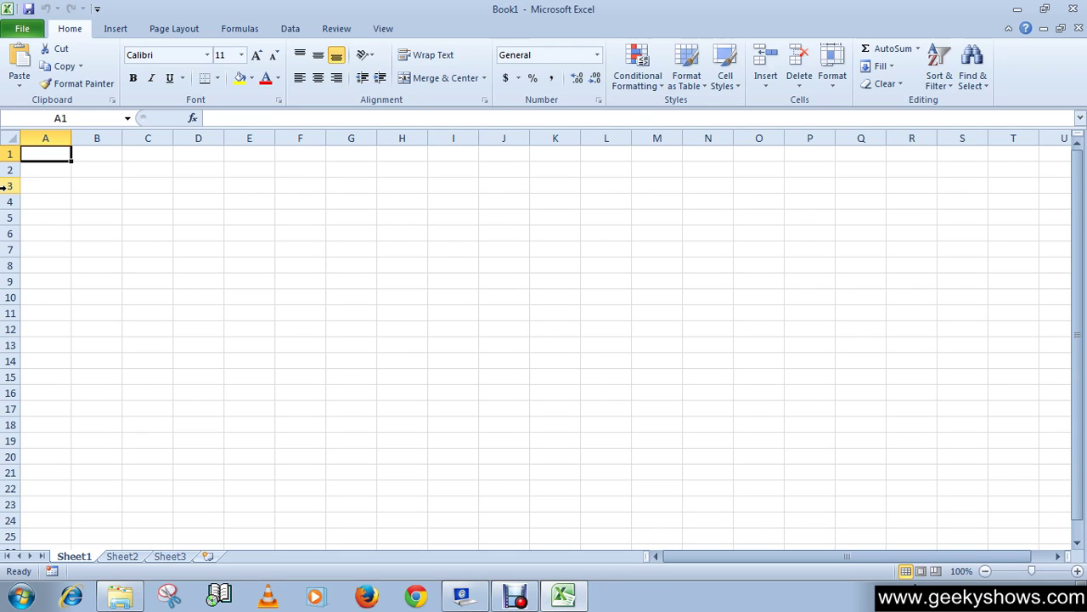
{"action": "left_click", "coordinate": [4, 186]}
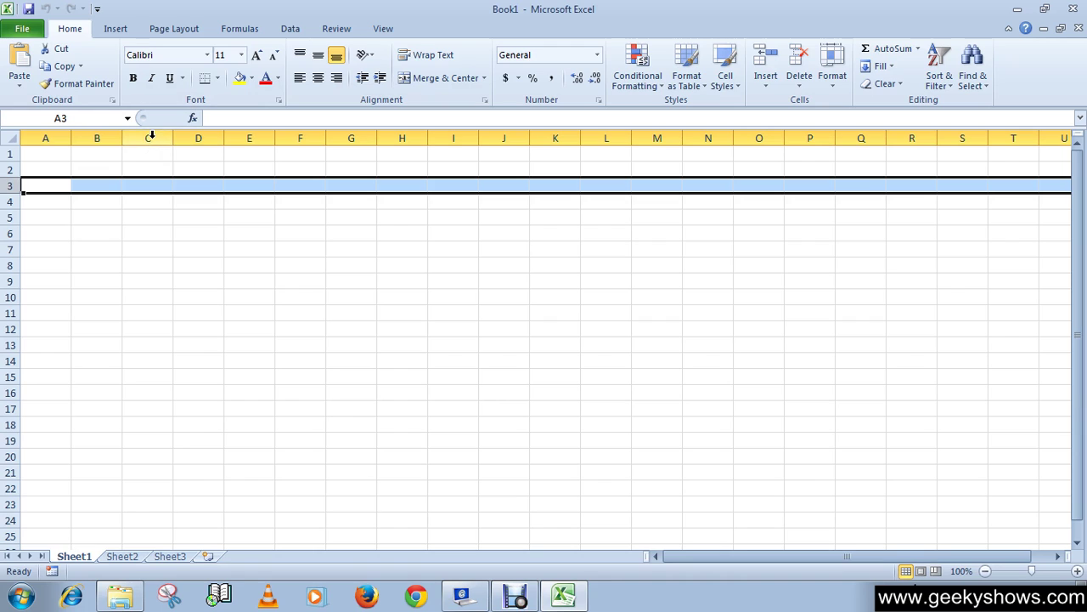
{"action": "left_click", "coordinate": [149, 136]}
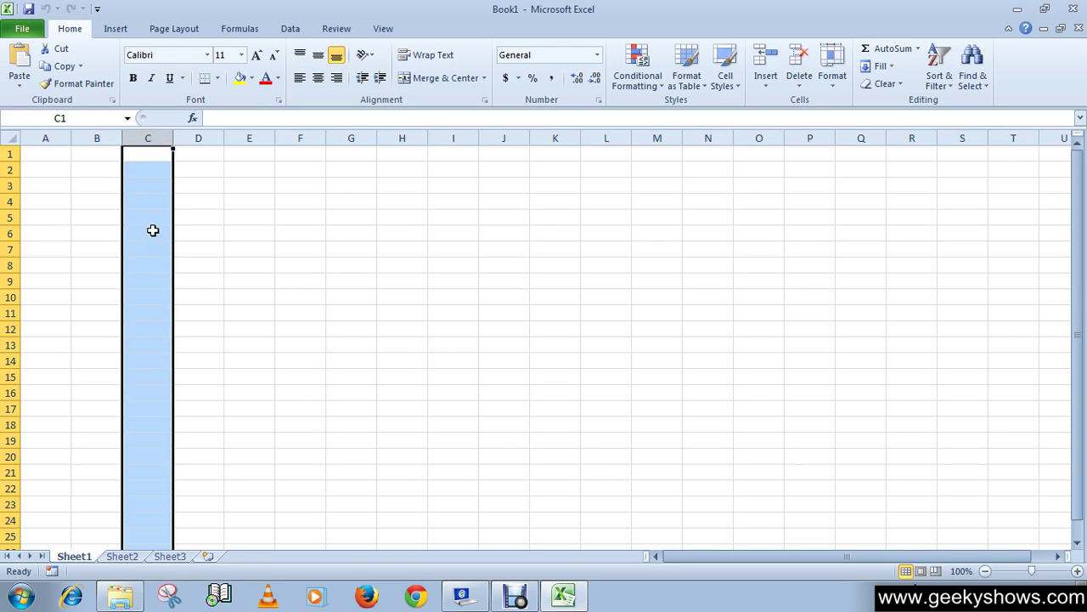
{"action": "left_click", "coordinate": [58, 159]}
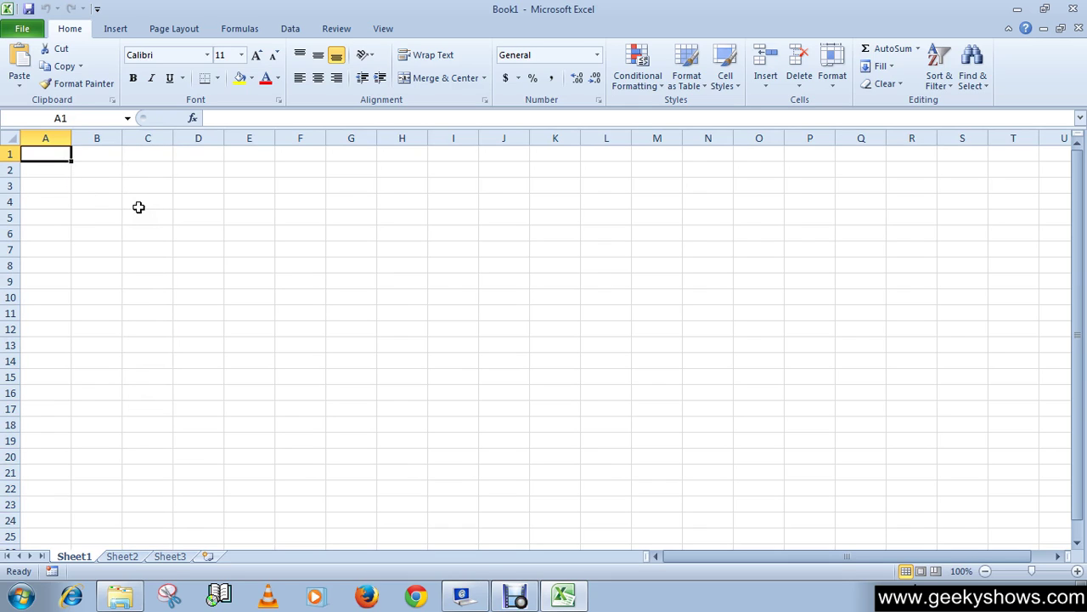